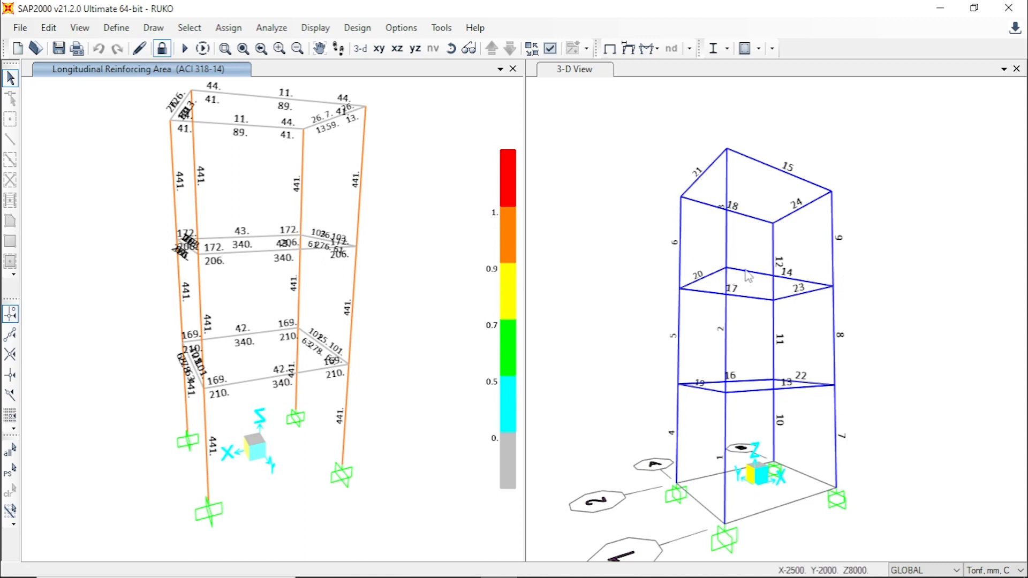
Step: Examine the beams' longitudinal reinforcement areas alongside the frame labels in the 3-D view of the three-storey model
scroll(804, 284, "up", 5)
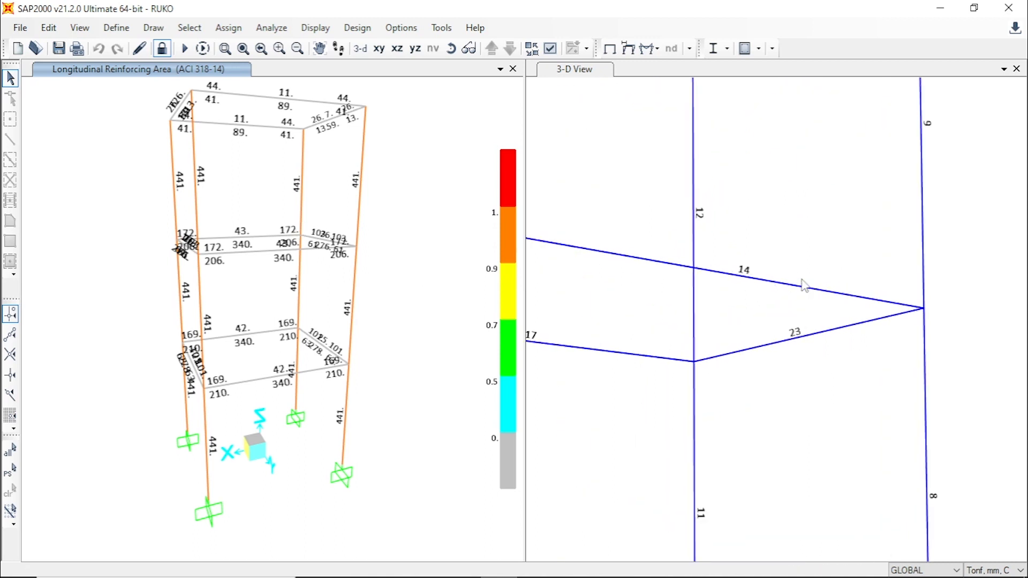
scroll(783, 306, "down", 3)
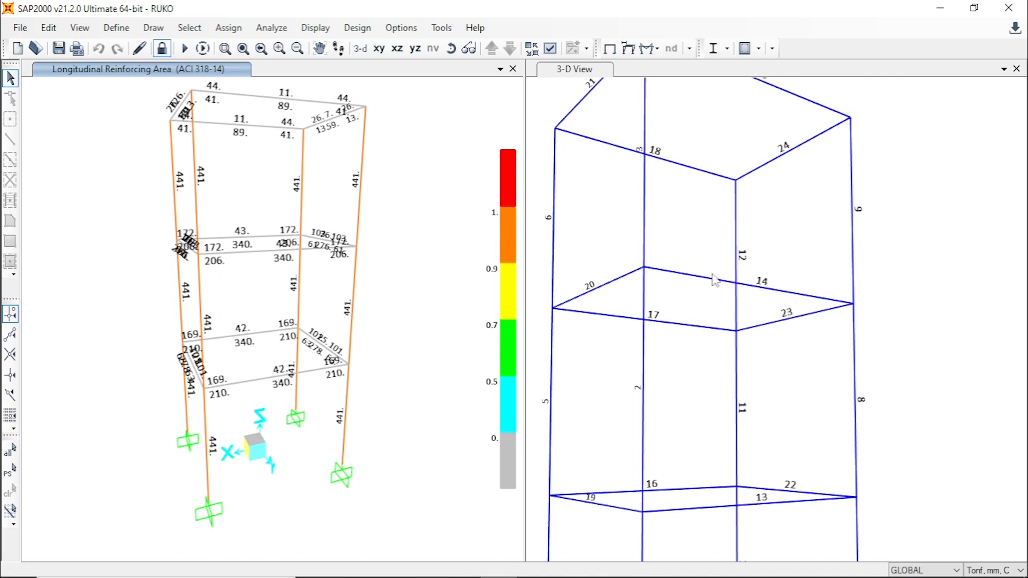
scroll(305, 242, "up", 5)
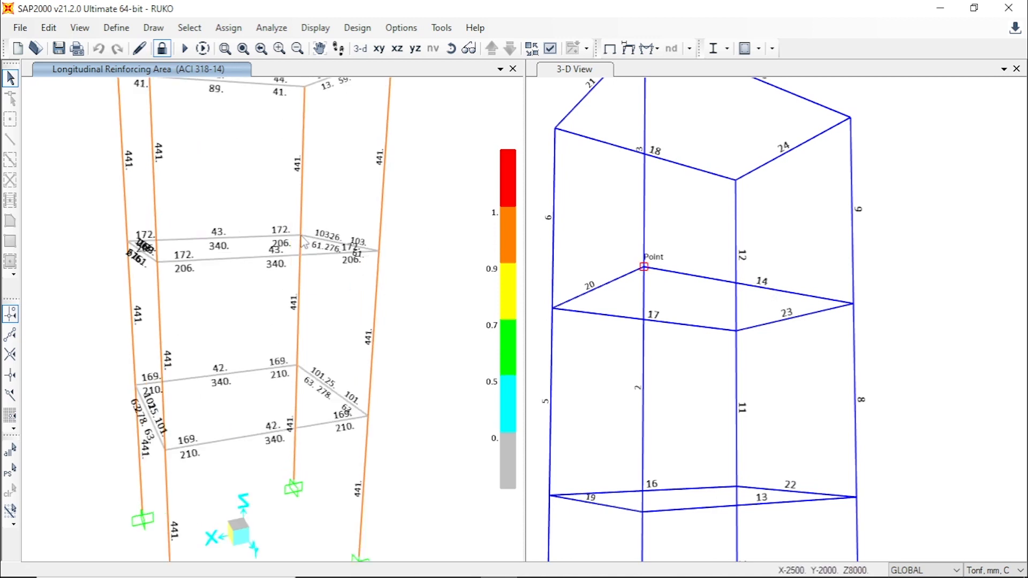
scroll(302, 309, "down", 3)
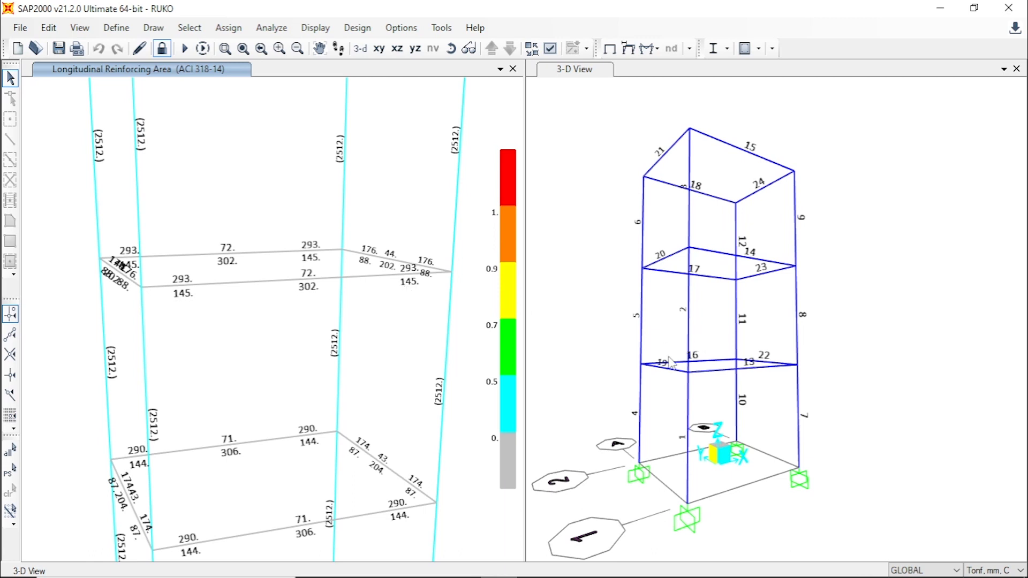
scroll(769, 260, "up", 3)
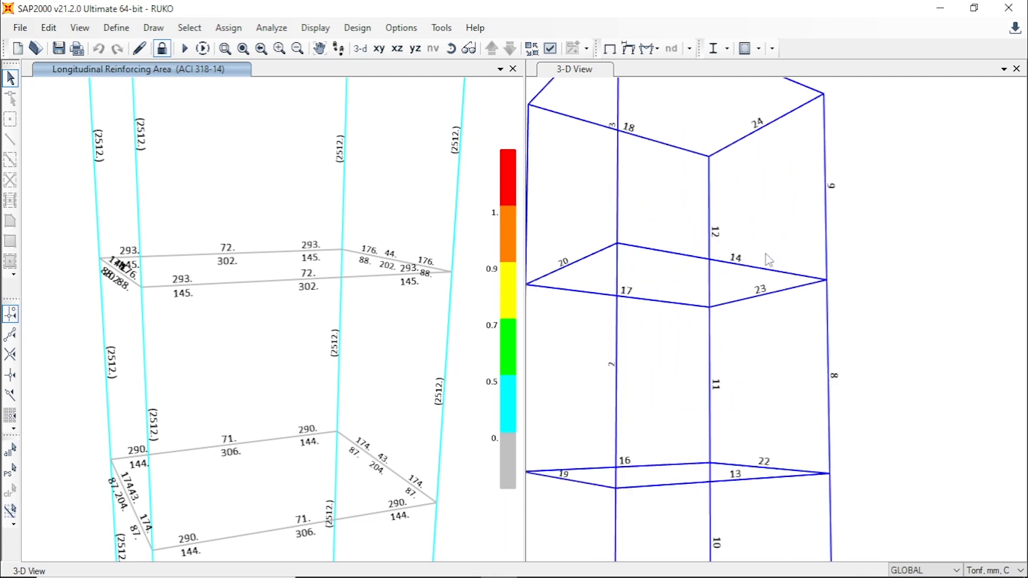
middle_click_drag(794, 234, 880, 231)
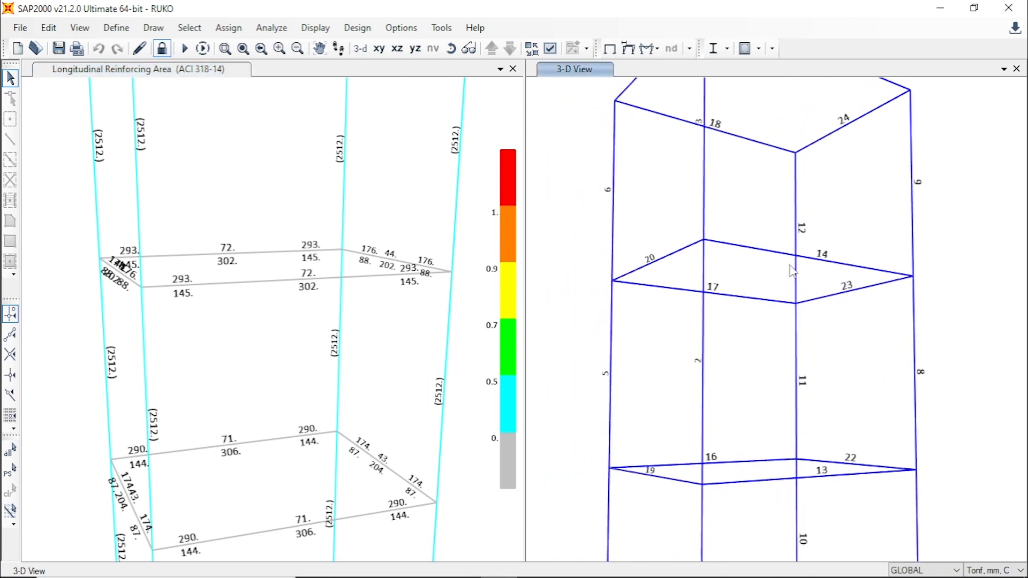
middle_click_drag(892, 270, 782, 415, "shift")
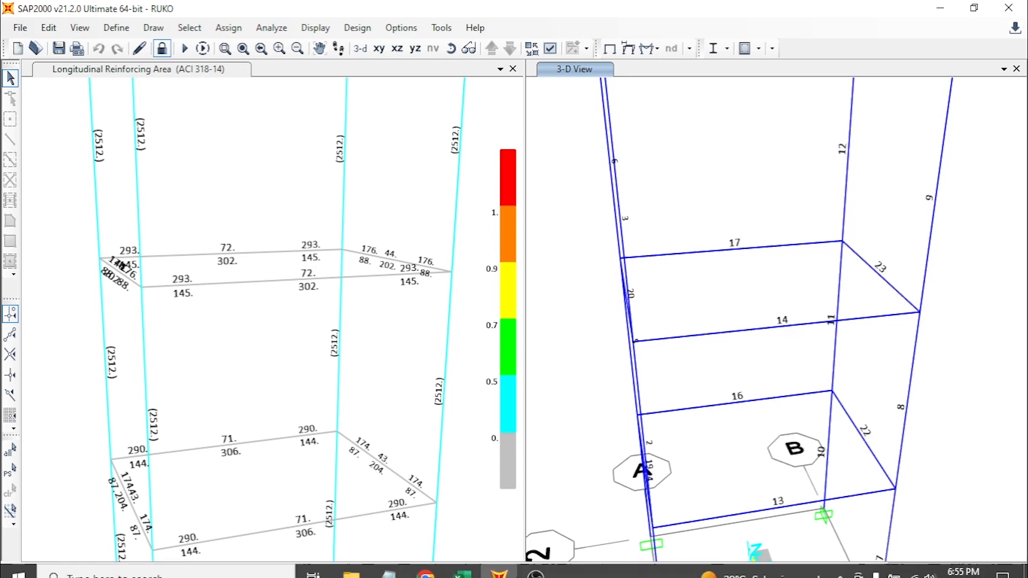
Step: Switch to the Penulangan Balok workbook in Excel and compare its beam reinforcement areas with the SAP2000 design results
left_click(472, 568)
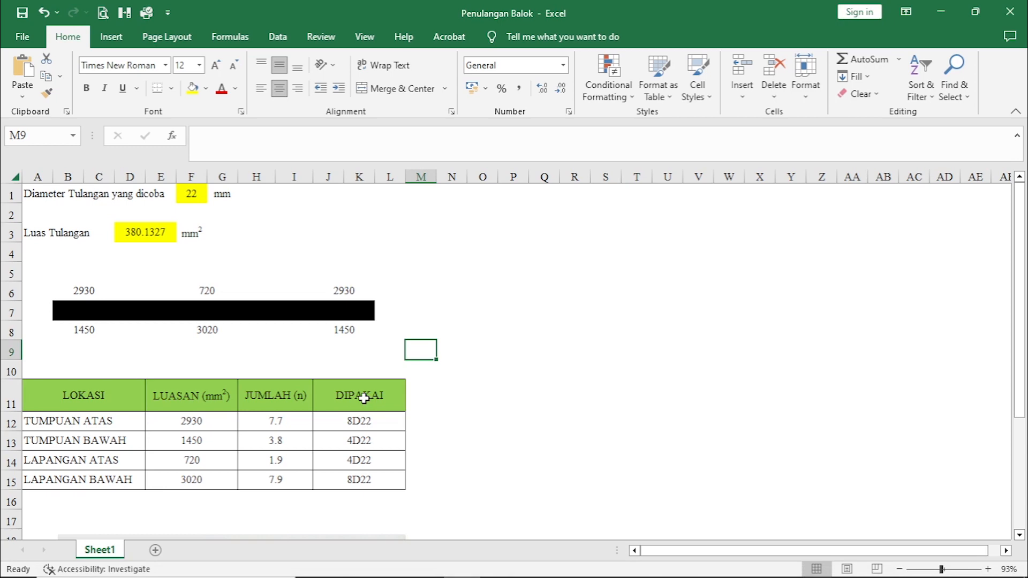
left_click(491, 572)
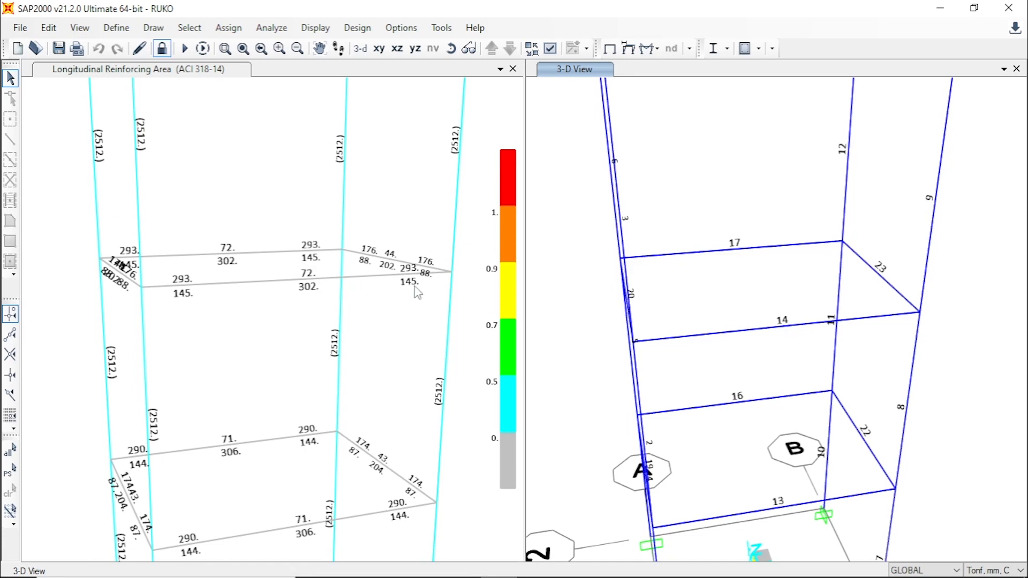
left_click(461, 563)
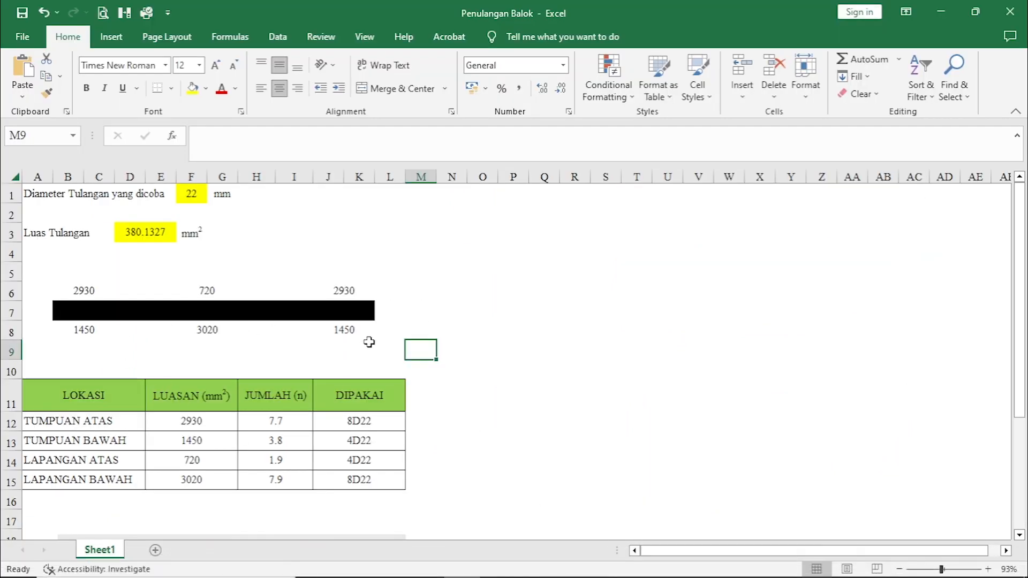
left_click(85, 289)
left_click(223, 286)
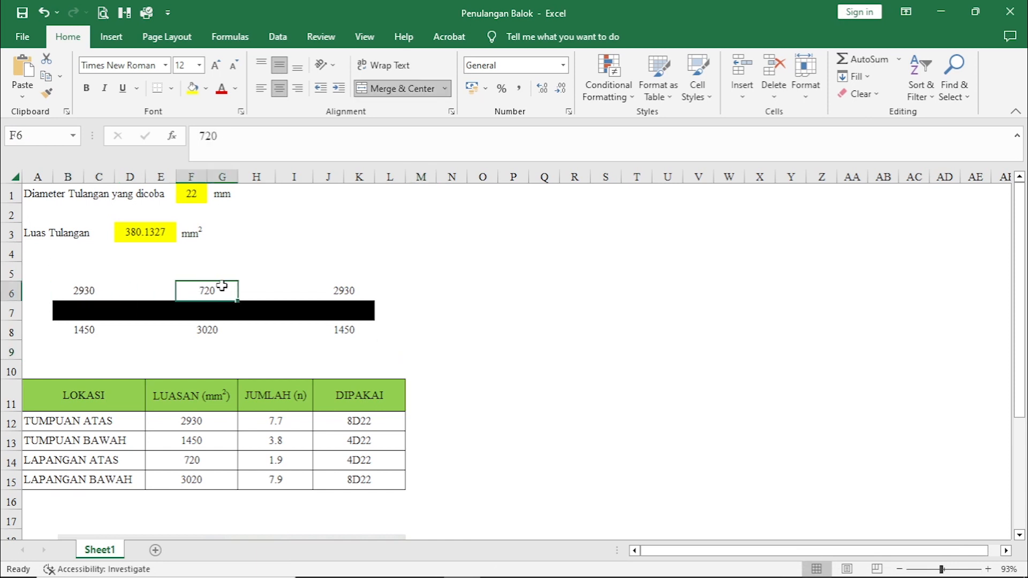
left_click(344, 291)
left_click(426, 296)
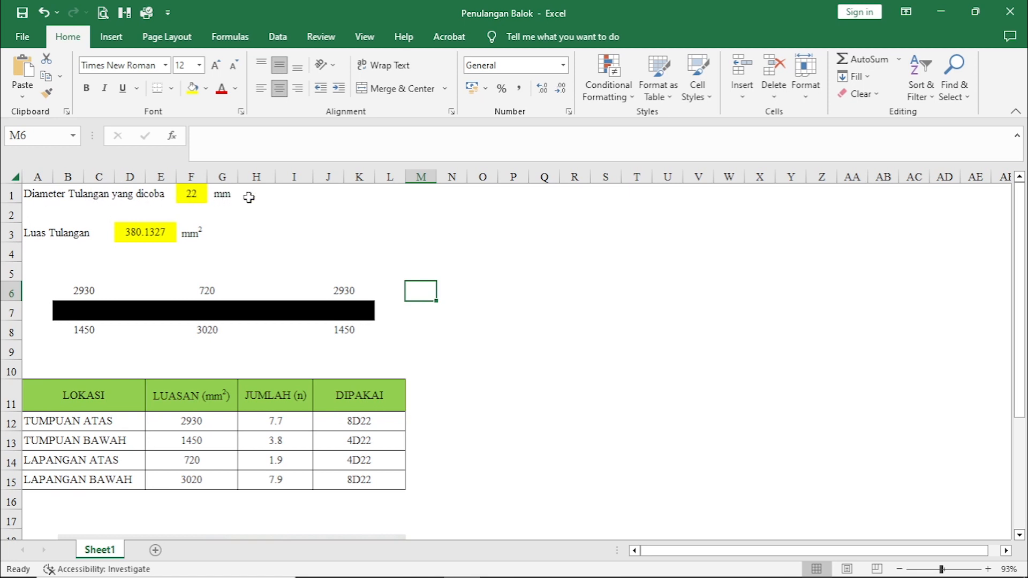
left_click(248, 198)
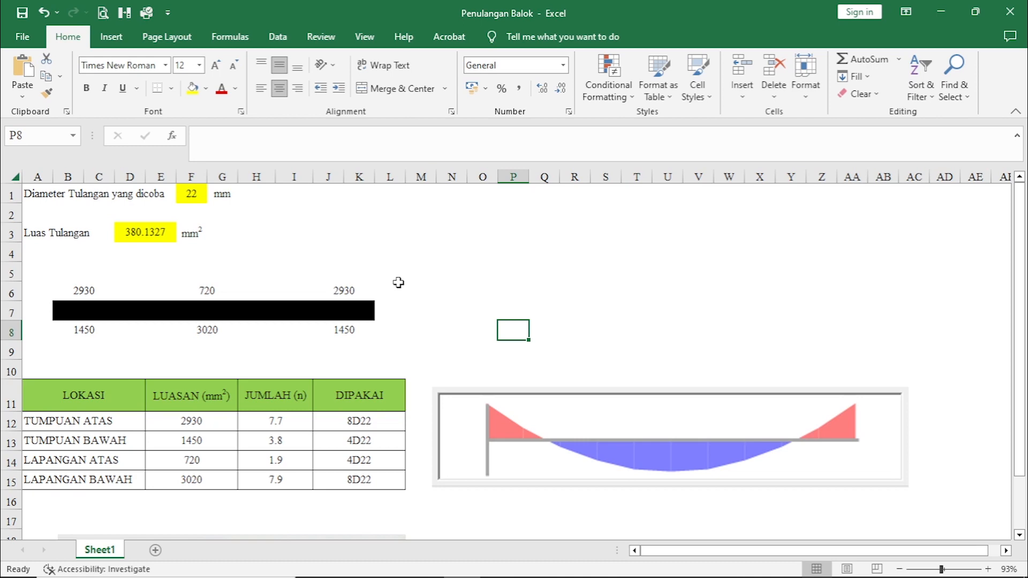
Step: Review the top reinforcement areas at both supports and midspan against the beam's moment diagram
left_click(376, 259)
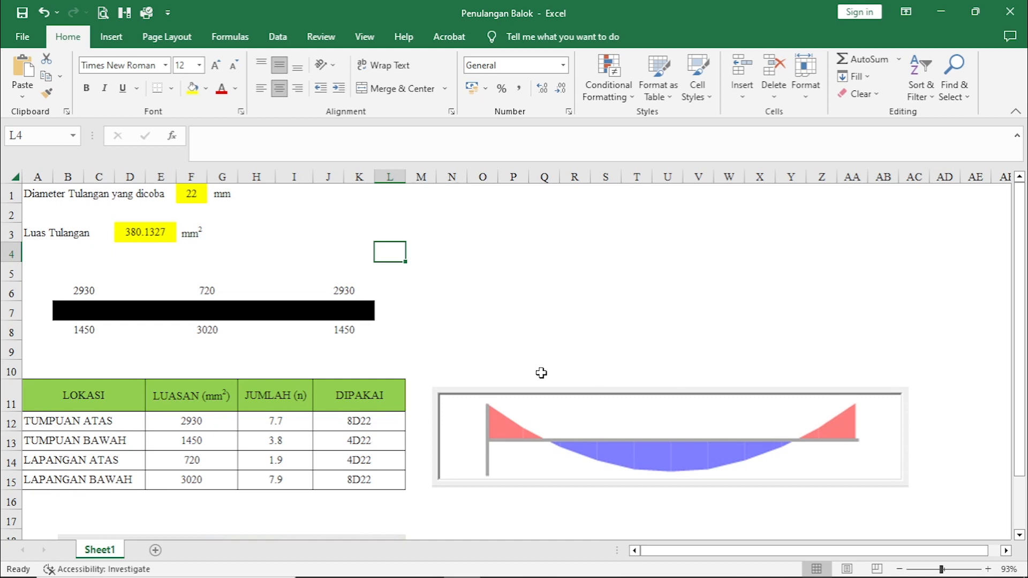
left_click(81, 293)
left_click(197, 289)
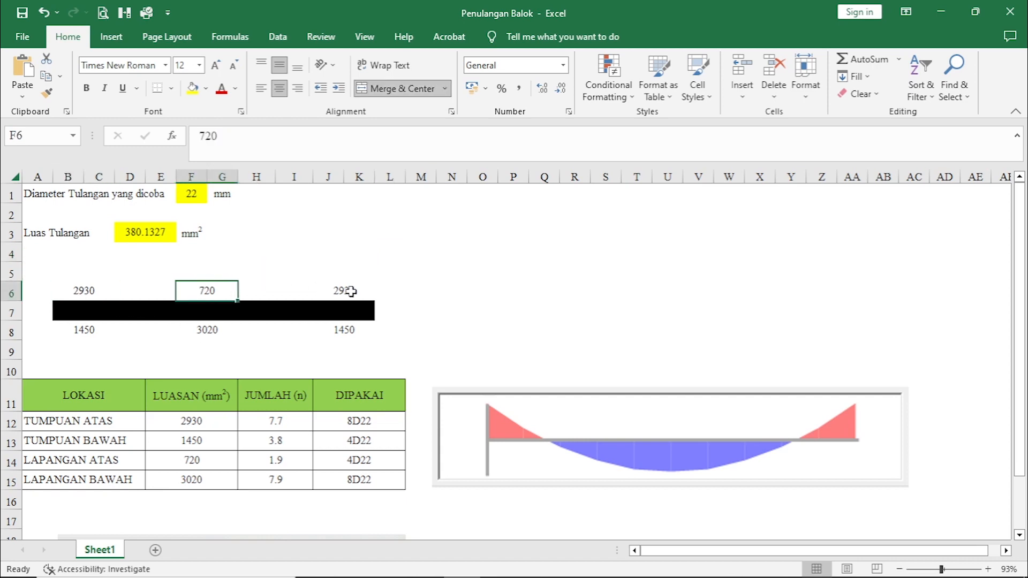
left_click(347, 290)
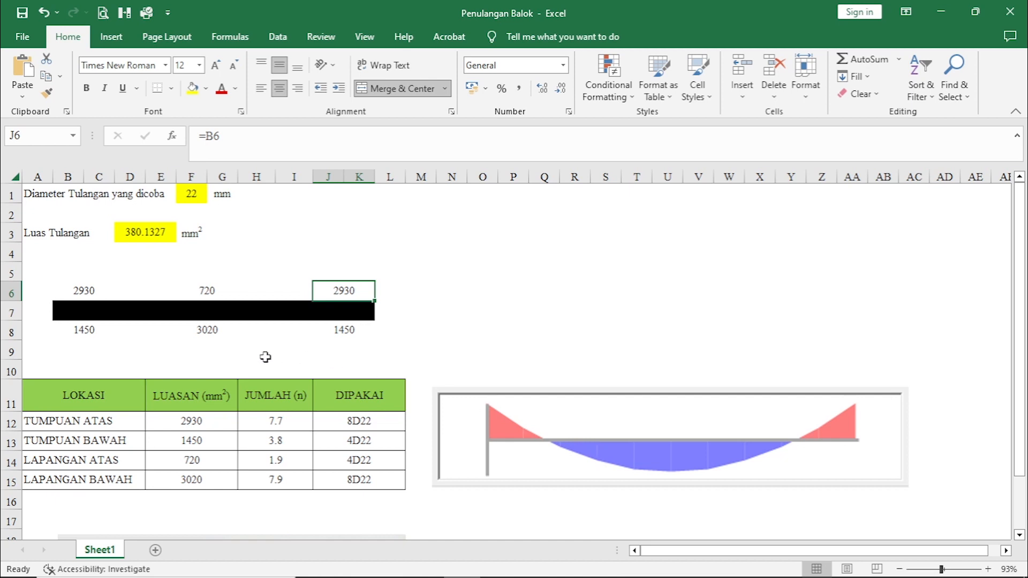
left_click(412, 295)
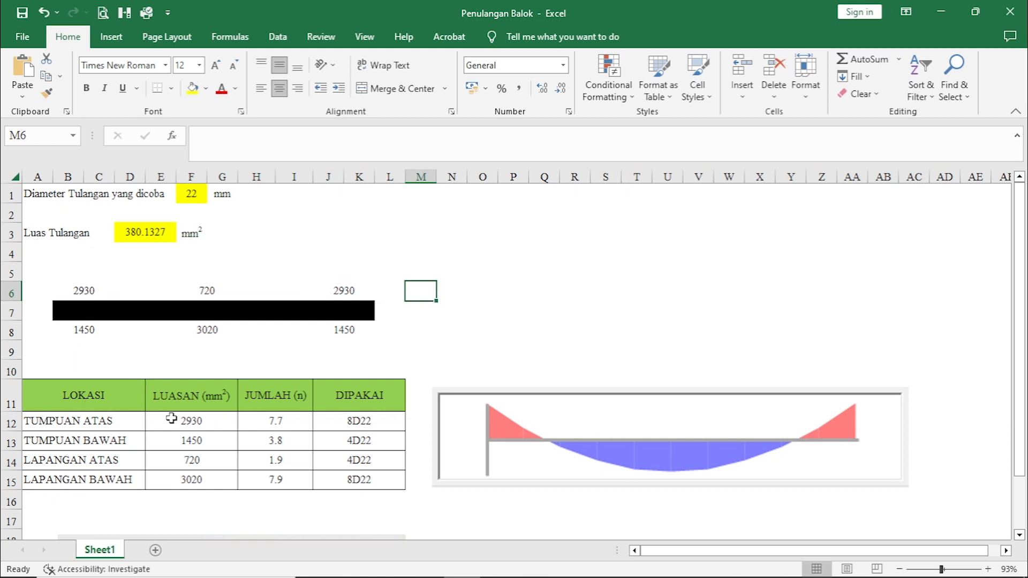
Step: Trace how the beam sketch's support and midspan areas feed the LUASAN column for all four locations
left_click(92, 292)
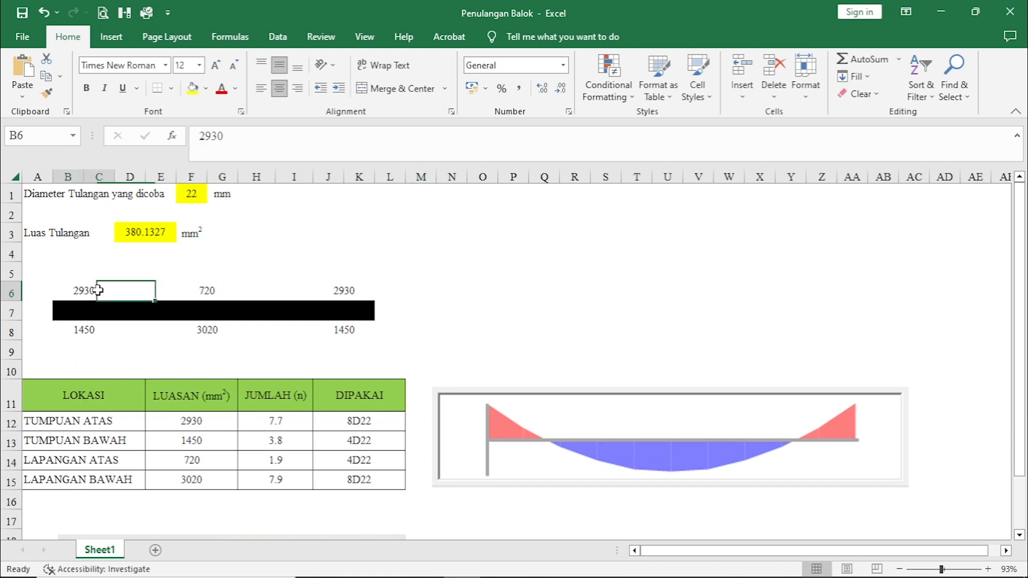
left_click(206, 421)
left_click(85, 328)
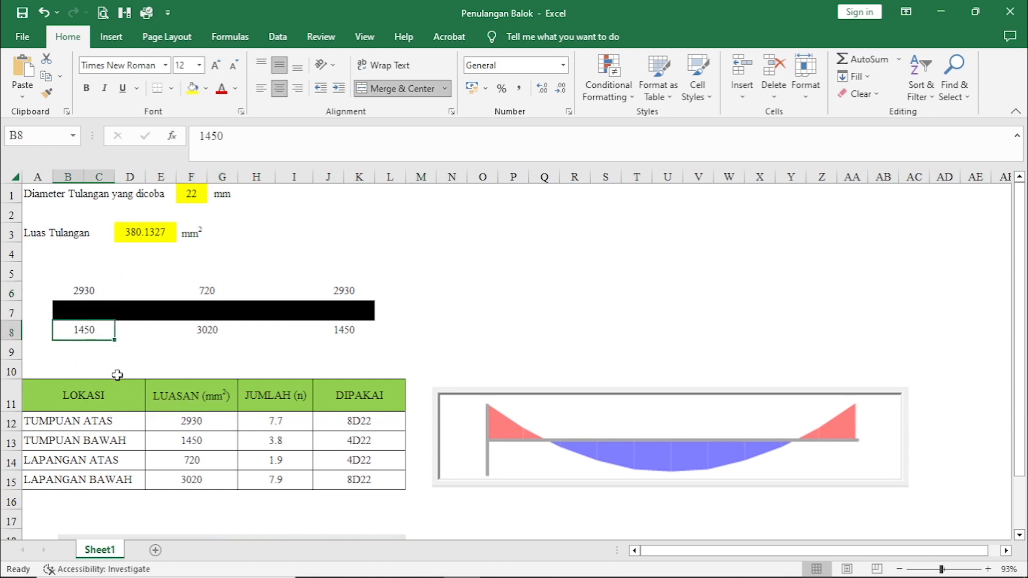
left_click(199, 443)
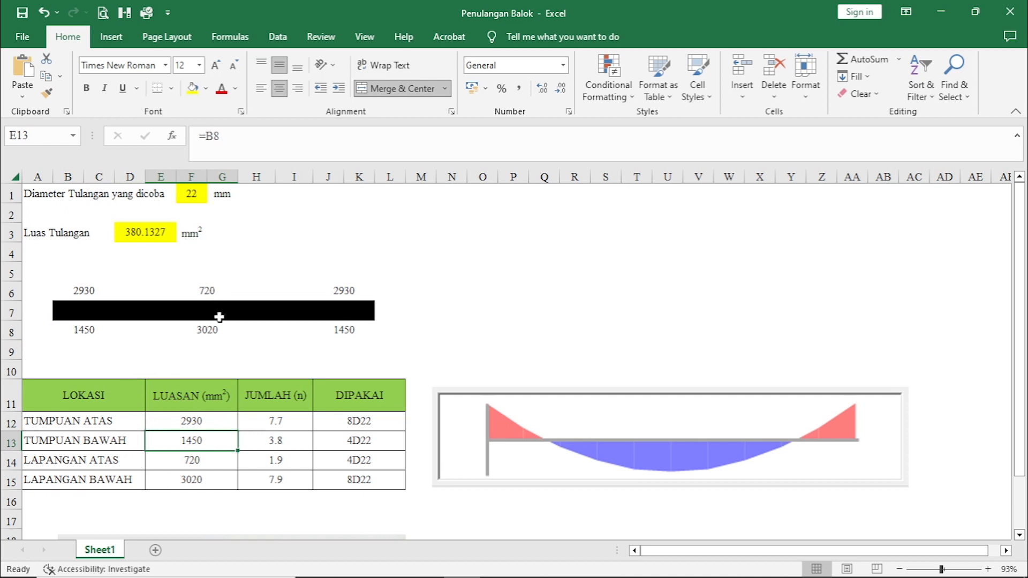
left_click(208, 478)
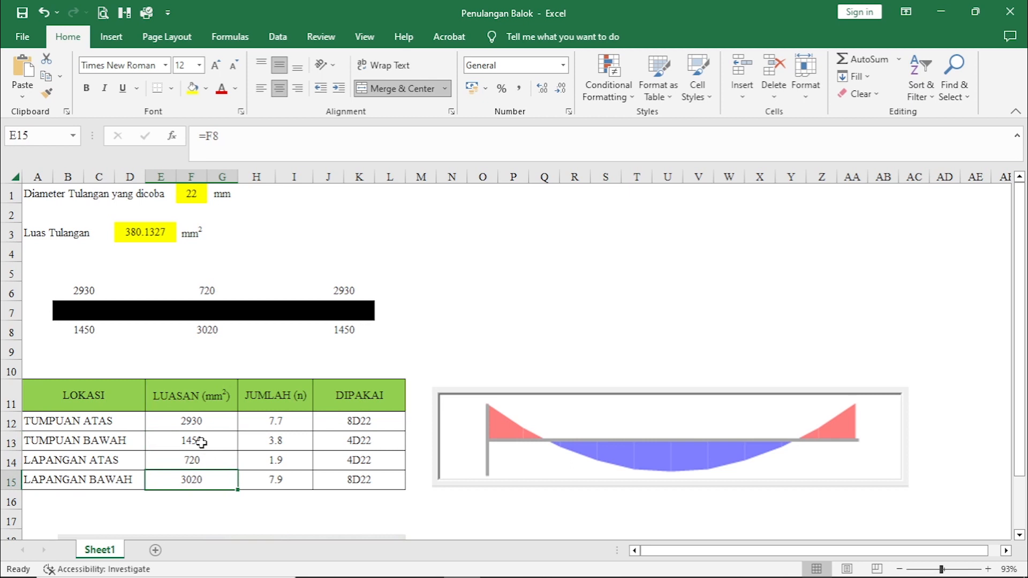
left_click_drag(206, 421, 215, 479)
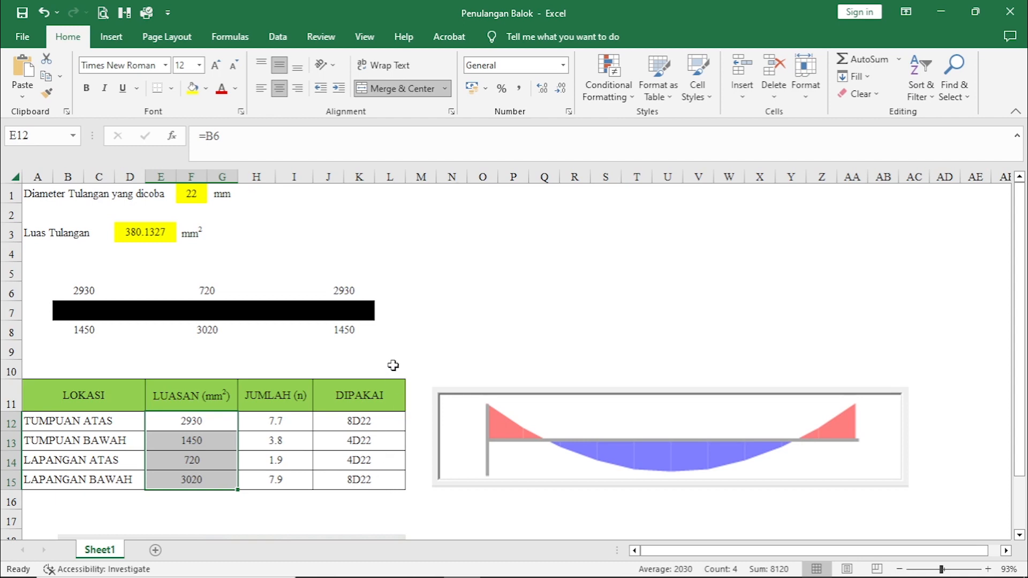
Step: Inspect the trial bar diameter, the bar area formula and the TUMPUAN ATAS bar count formula
left_click(202, 198)
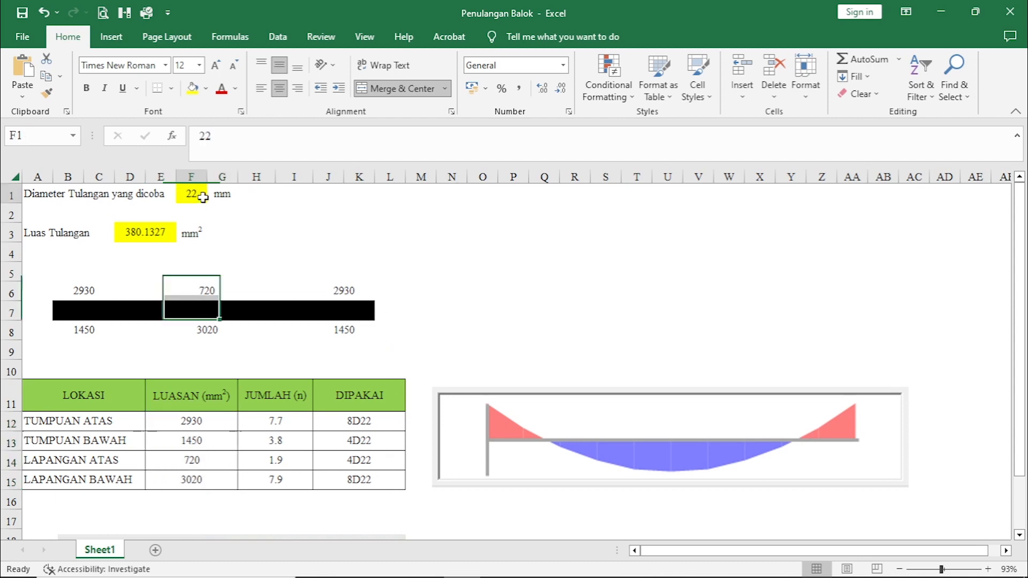
left_click(340, 211)
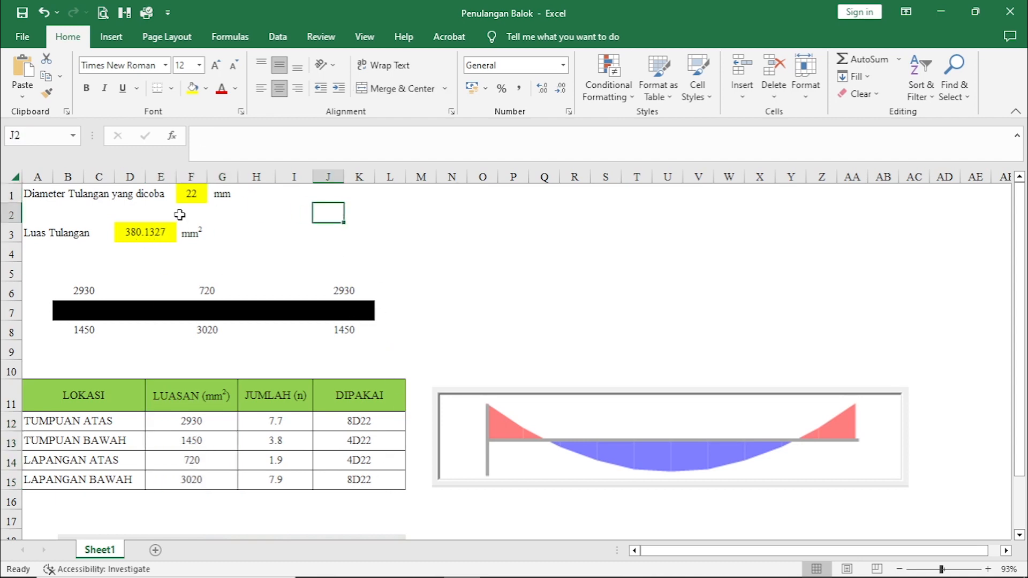
left_click(156, 236)
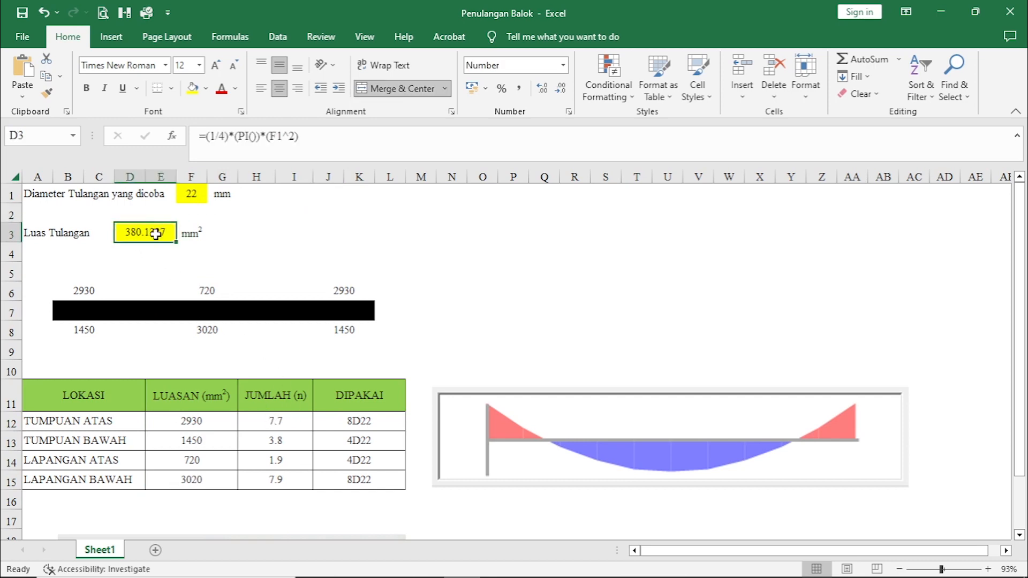
left_click(214, 425)
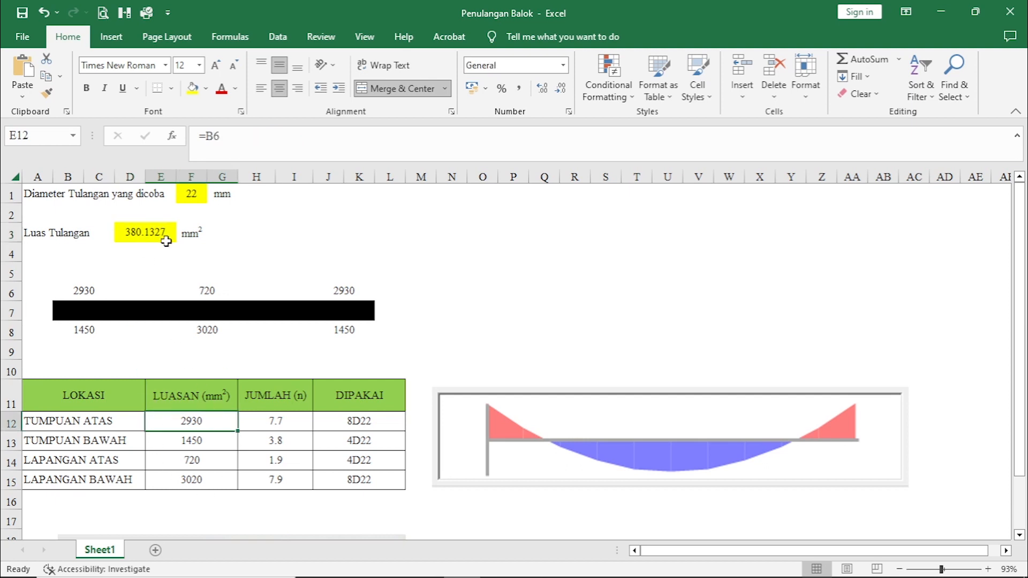
left_click(294, 422)
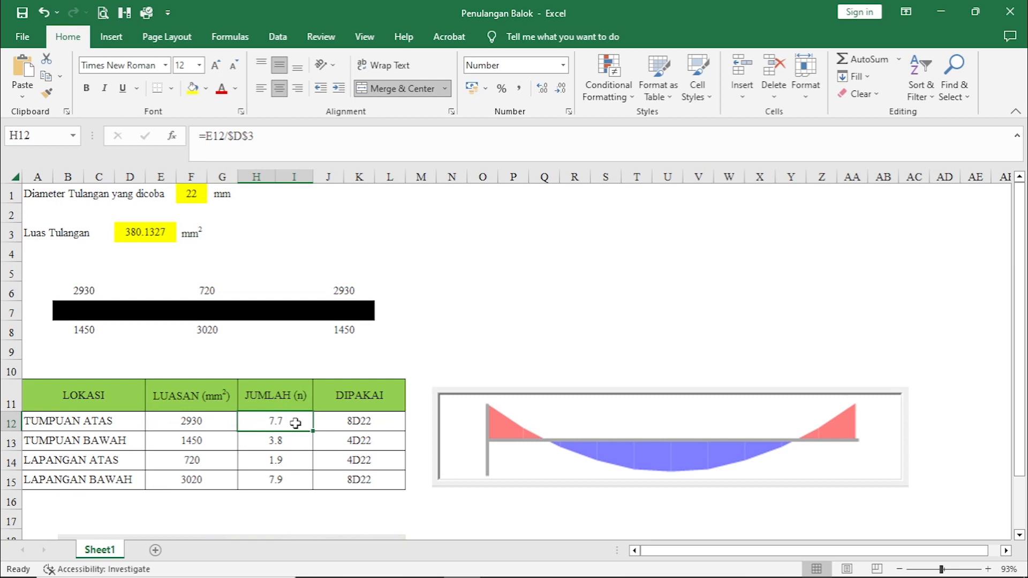
Step: Check the DIPAKAI bar choices at the supports and the JUMLAH formulas for the LAPANGAN rows
left_click(389, 423)
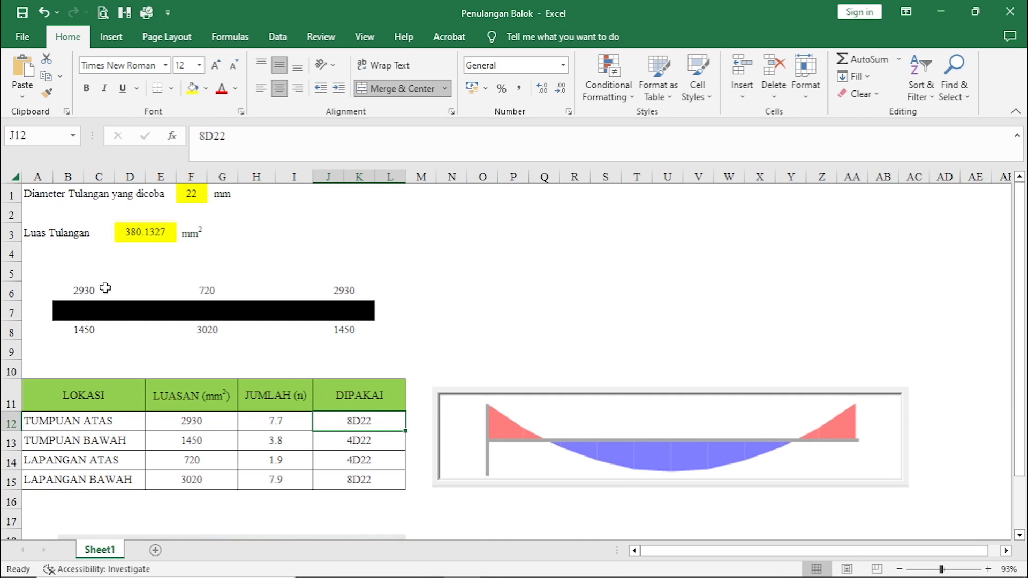
left_click(375, 445)
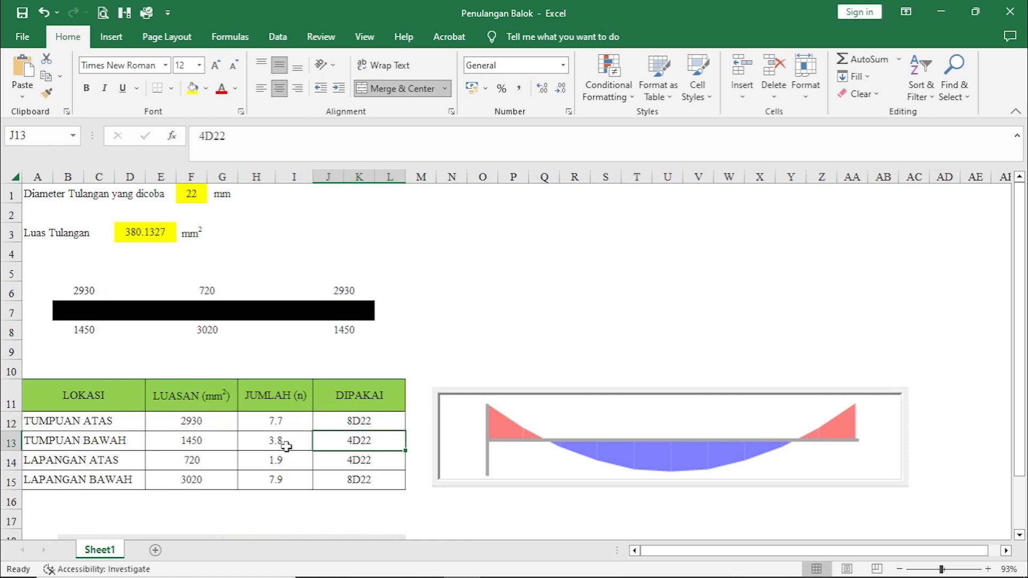
left_click(278, 481)
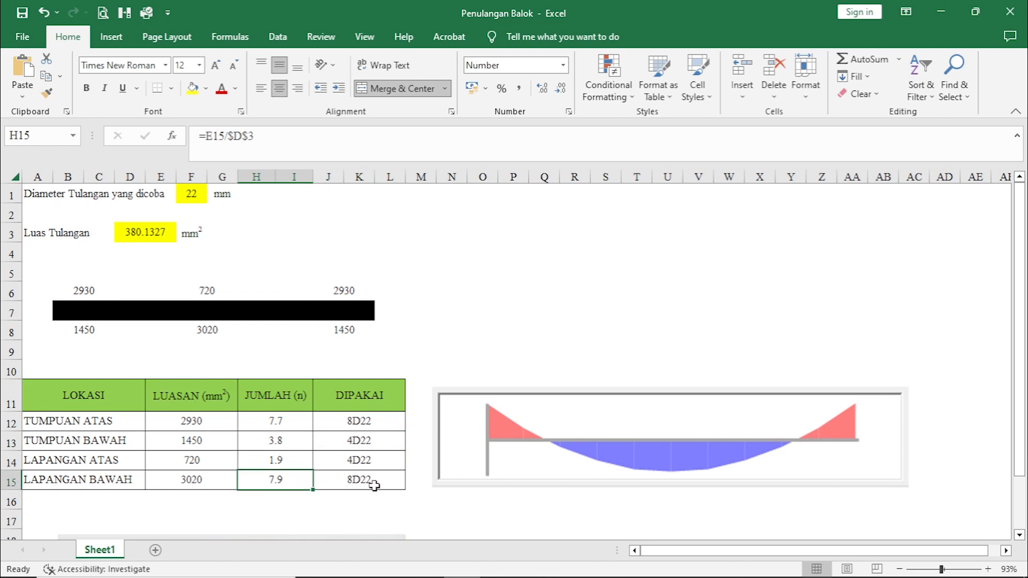
left_click(289, 460)
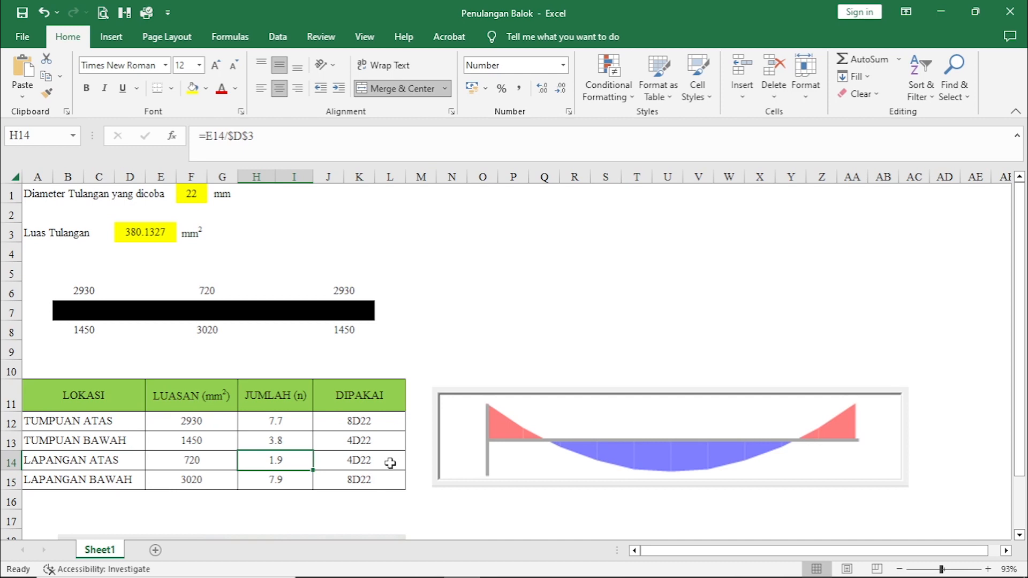
Step: View the beam reinforcement layout sketch below the table and return to the start of the sheet
scroll(390, 464, "down", 2)
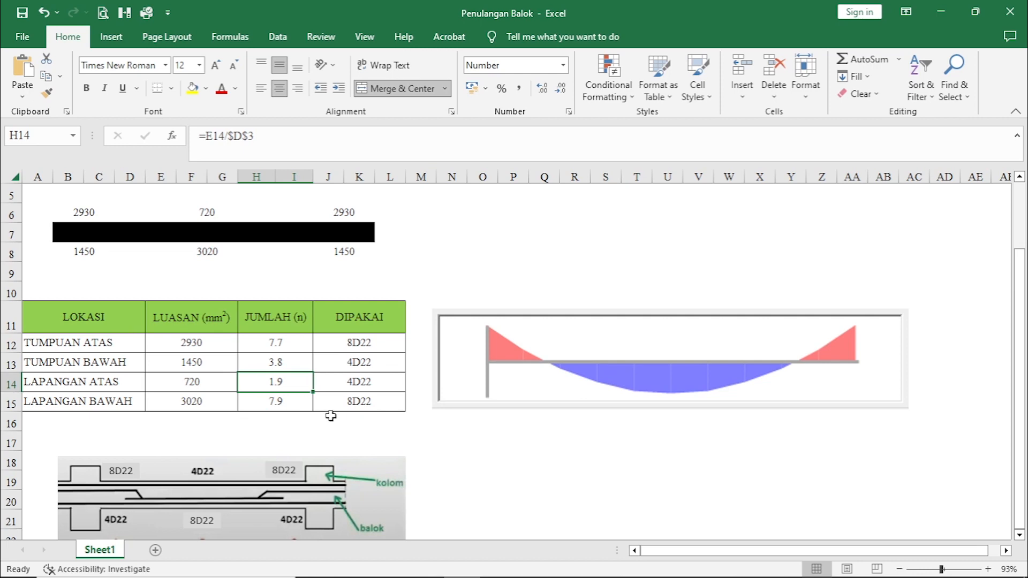
scroll(331, 416, "down", 2)
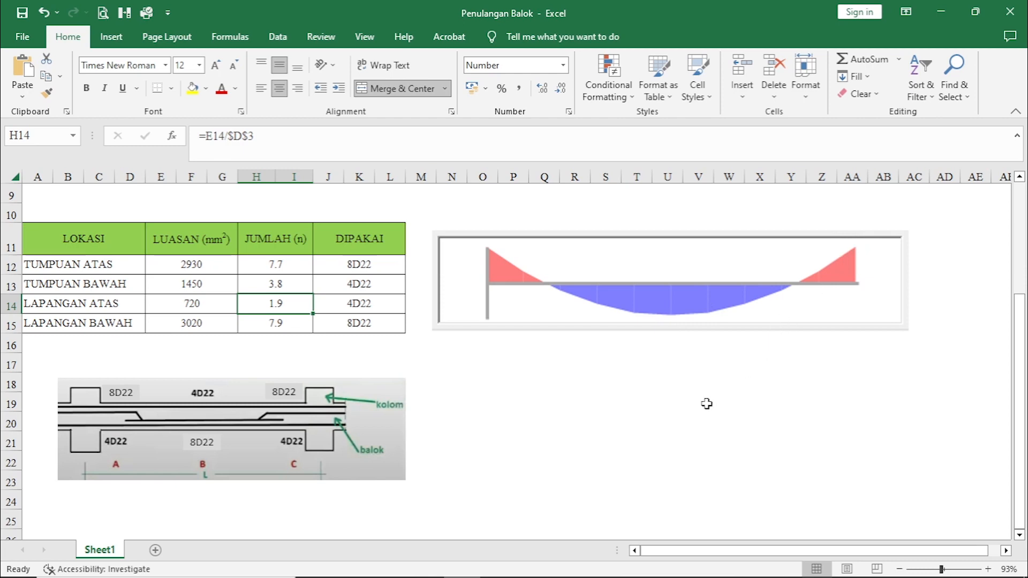
scroll(706, 408, "up", 1)
scroll(707, 408, "up", 2)
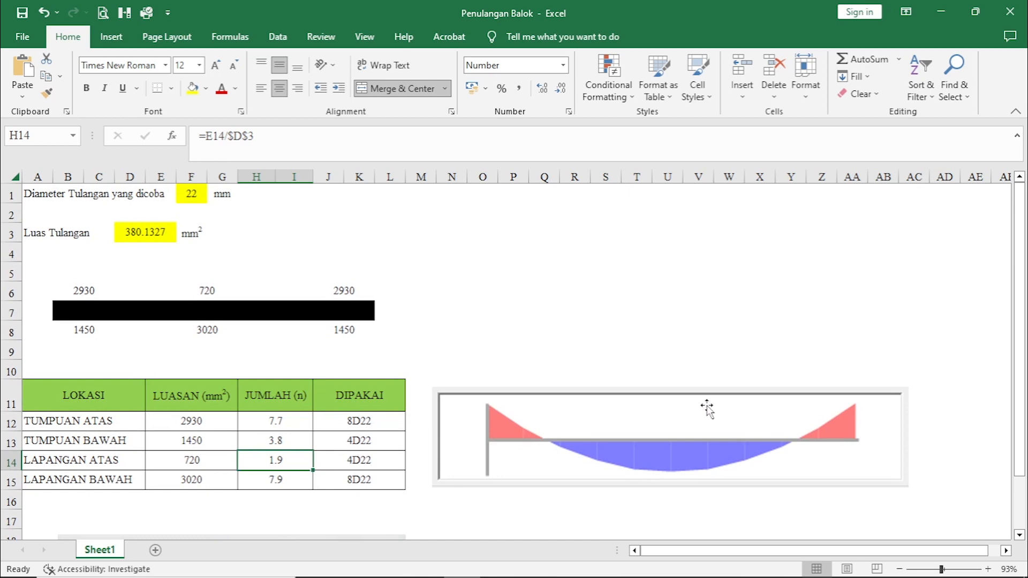
left_click(535, 299)
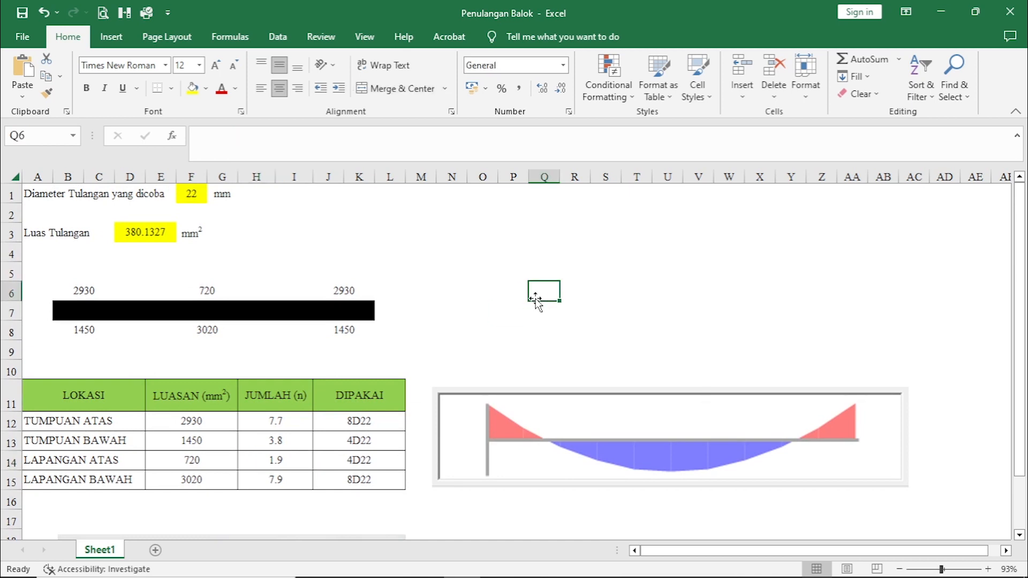